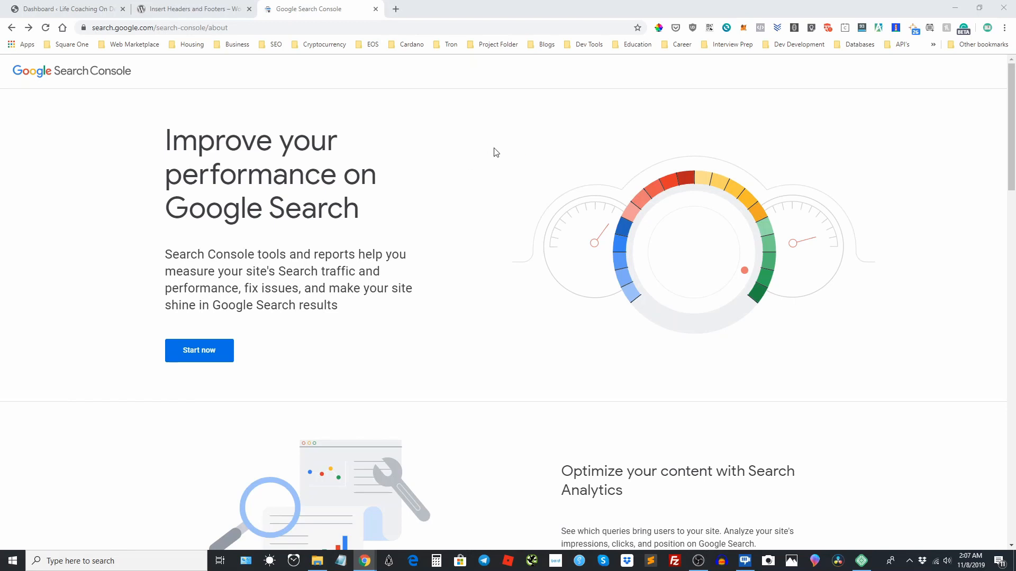
Start the Google Search Console setup and choose the URL prefix property type.
scroll(495, 152, down, 1)
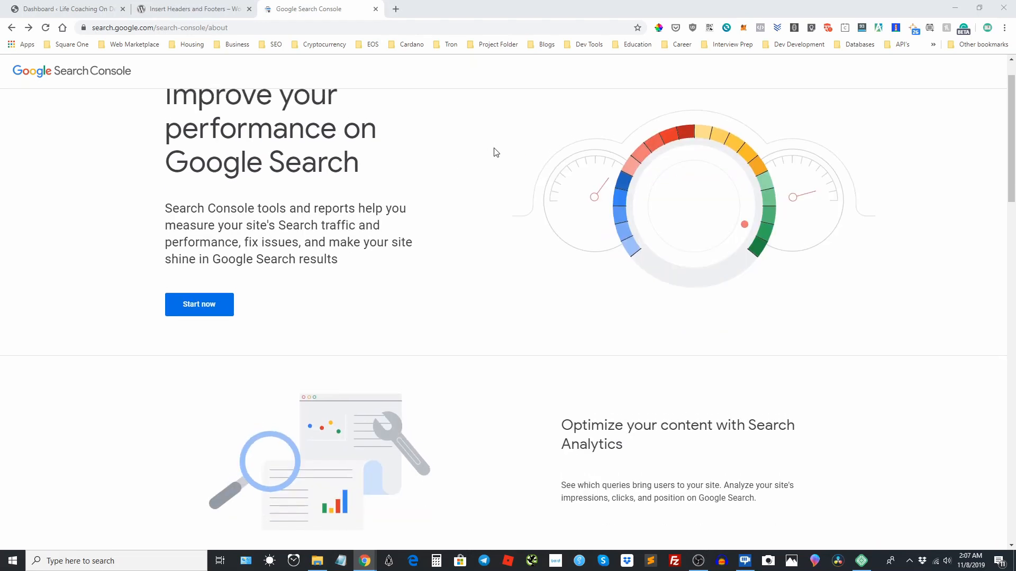
scroll(476, 153, up, 1)
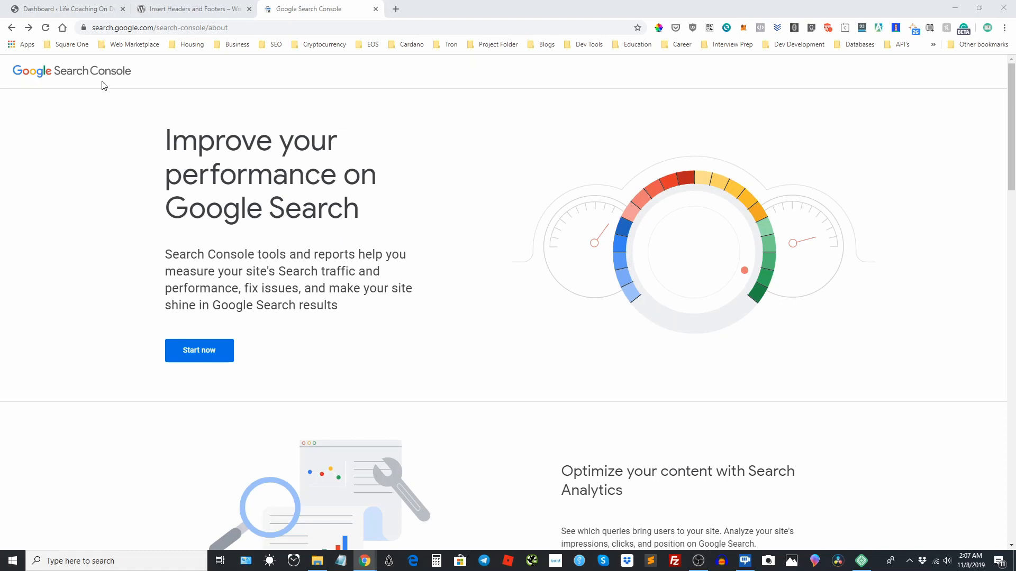
click(205, 357)
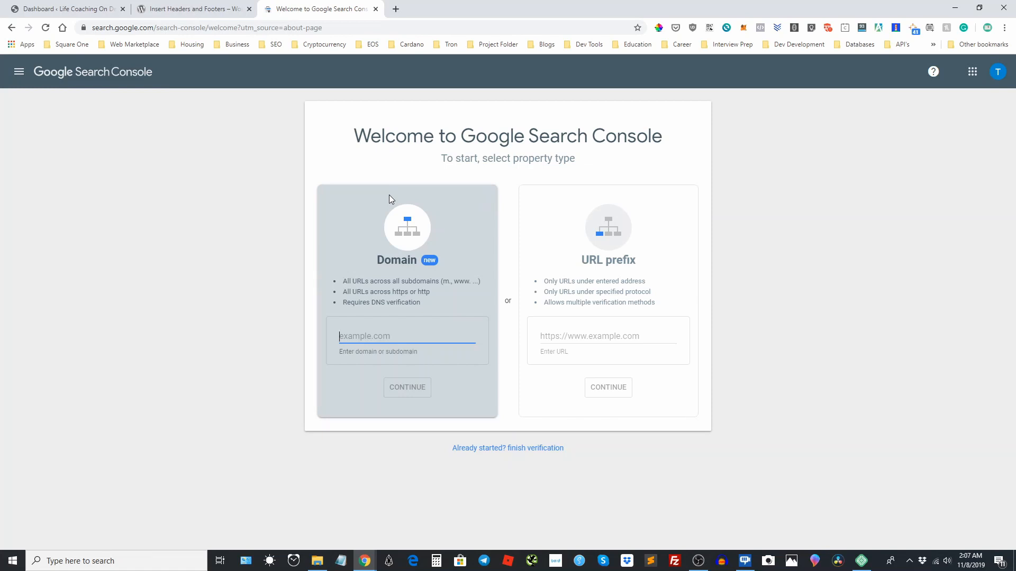
click(612, 338)
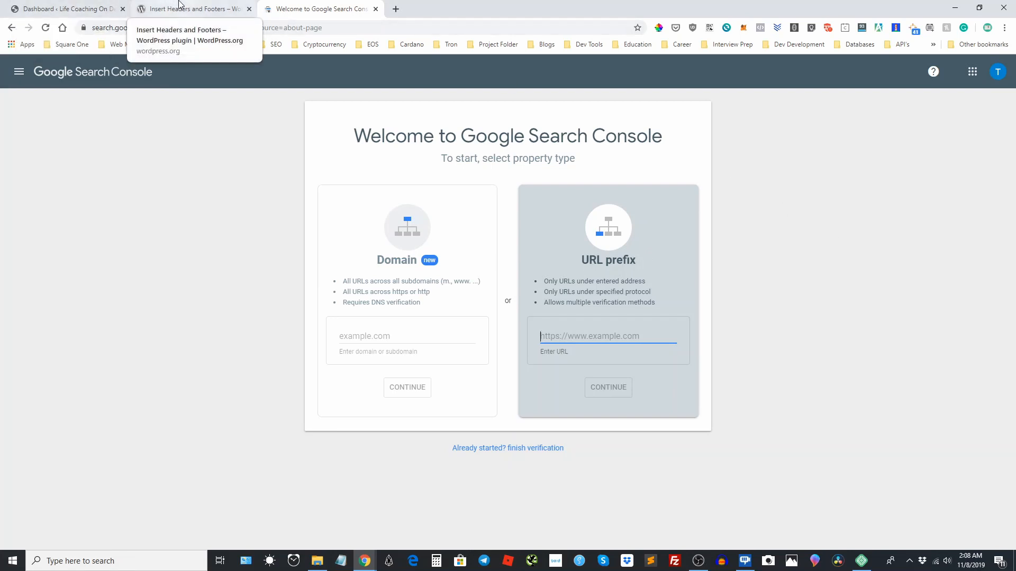
Visit the Life Coaching On Demand site from its WordPress dashboard and copy the home page's web address.
click(74, 5)
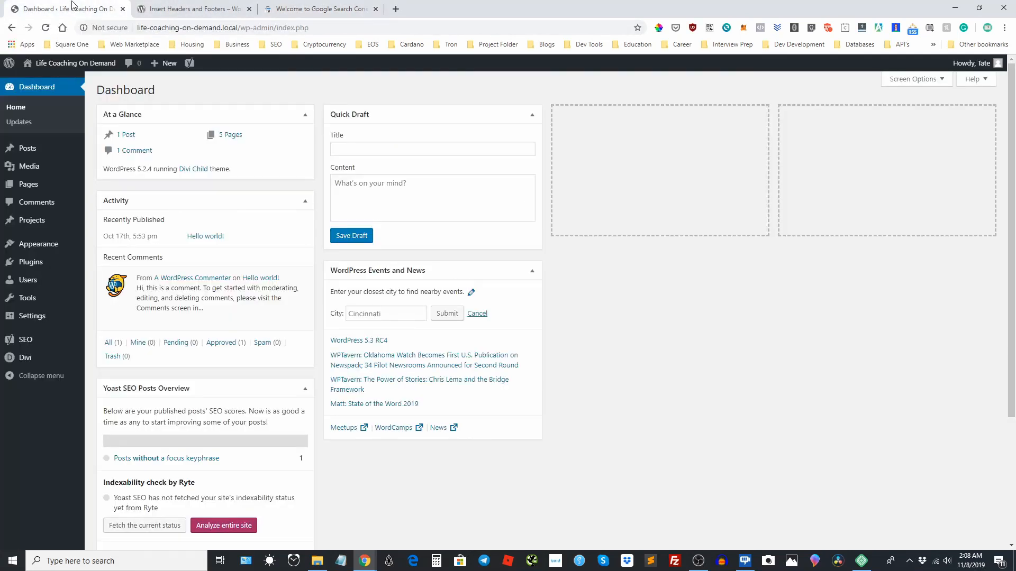
click(67, 64)
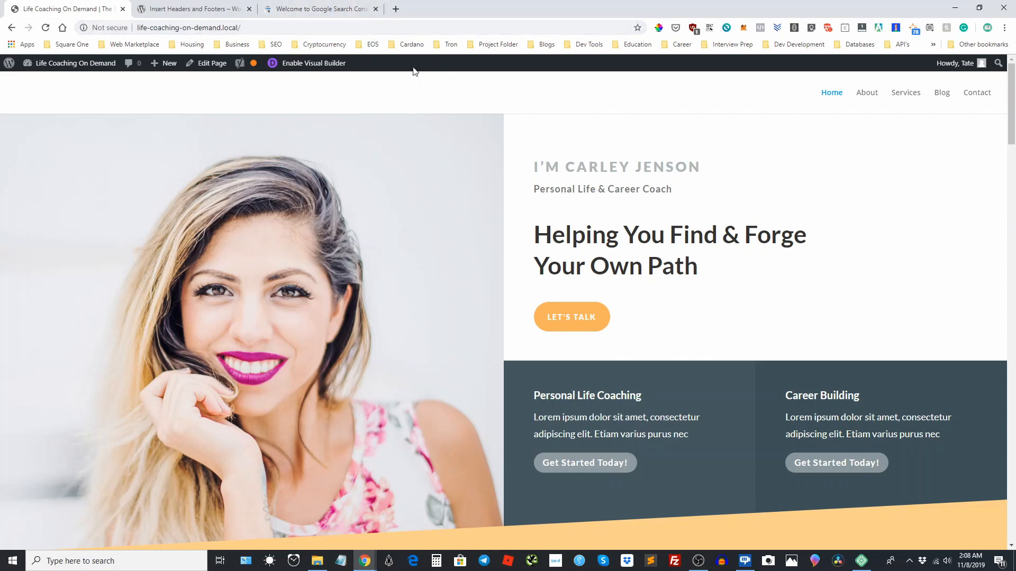
drag(271, 25, 133, 24)
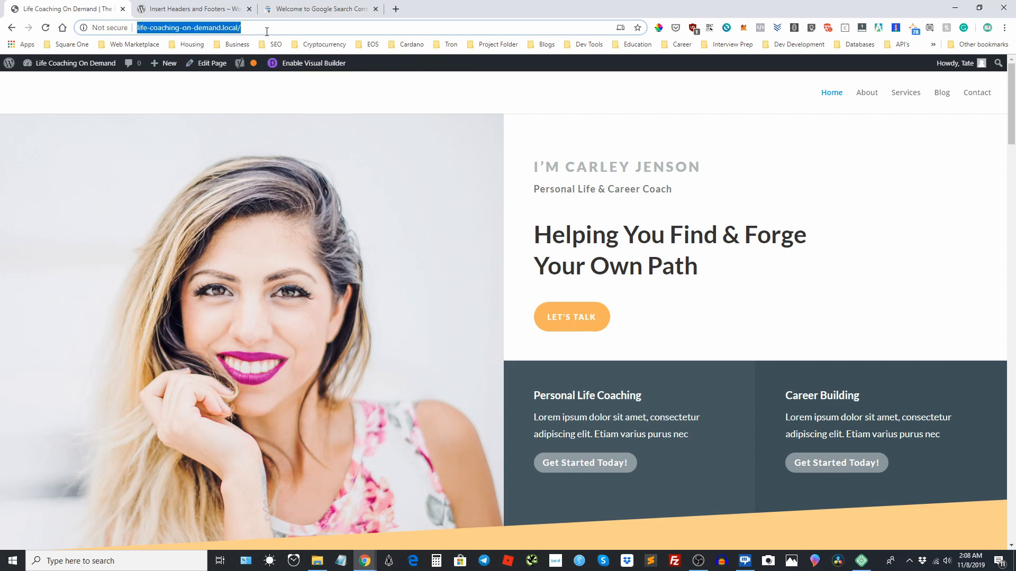
drag(260, 28, 133, 26)
key(ctrl+c)
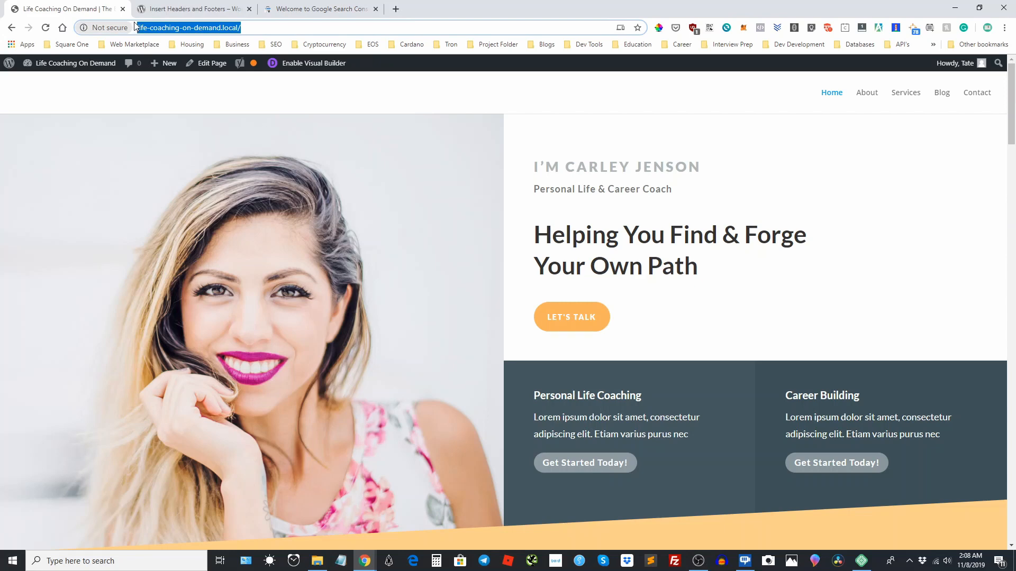
click(293, 7)
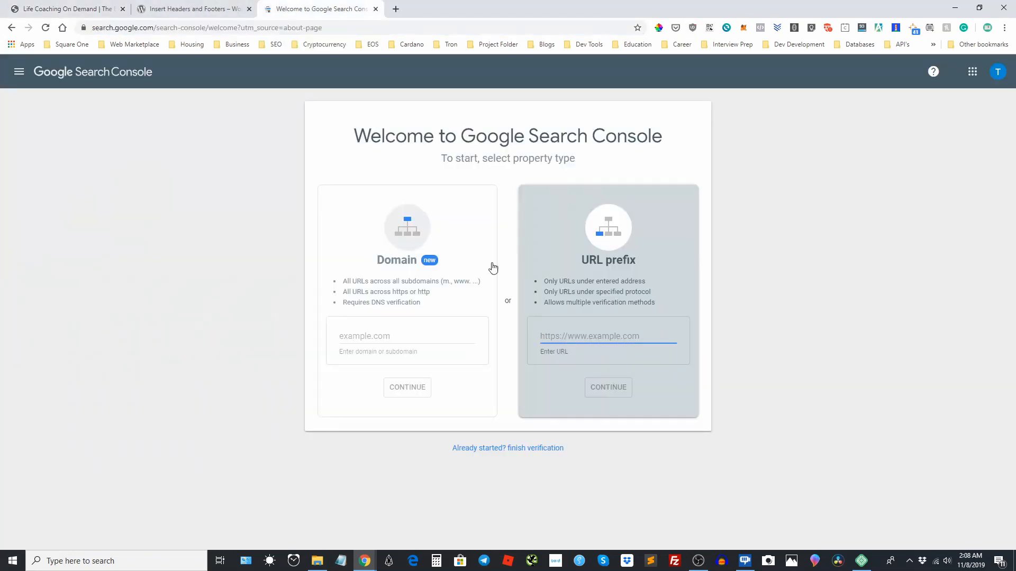
click(590, 330)
click(585, 337)
key(ctrl+v)
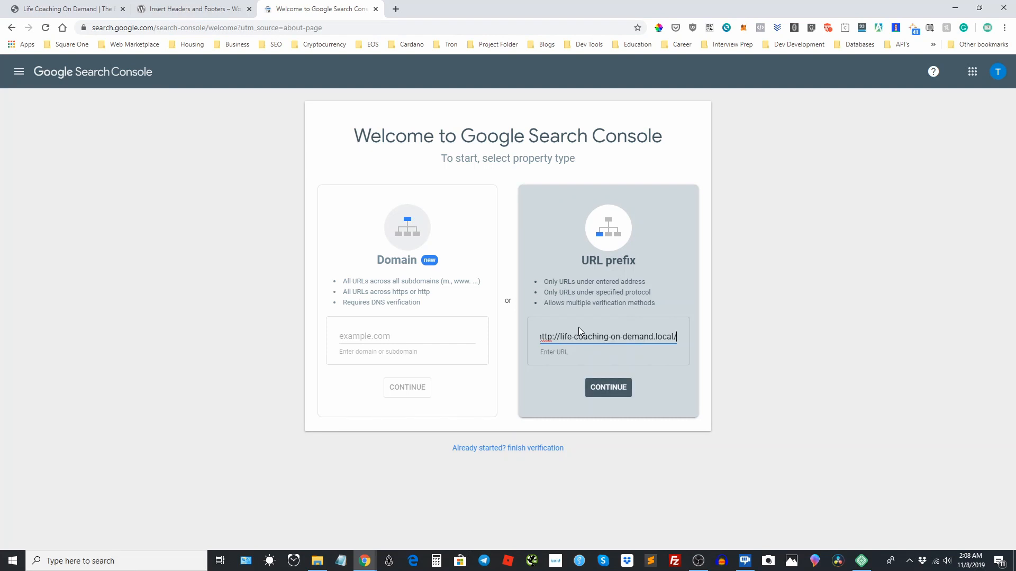
key(BackSpace)
key(BackSpace)
key(BackSpace)
key(BackSpace)
key(BackSpace)
key(BackSpace)
text(com)
click(609, 388)
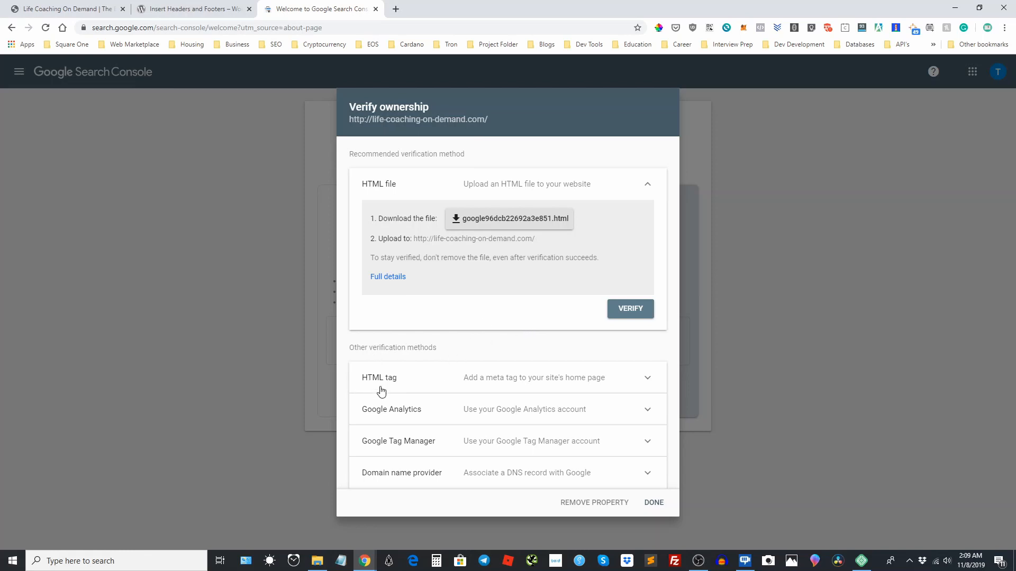
Expand the HTML tag verification method and select its google-site-verification meta tag.
click(639, 380)
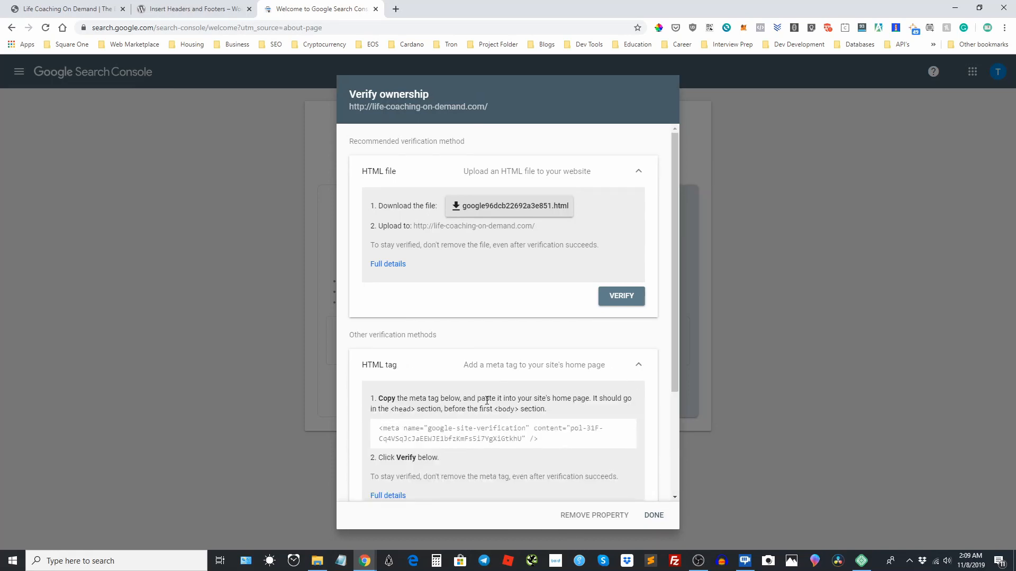
scroll(507, 384, down, 1)
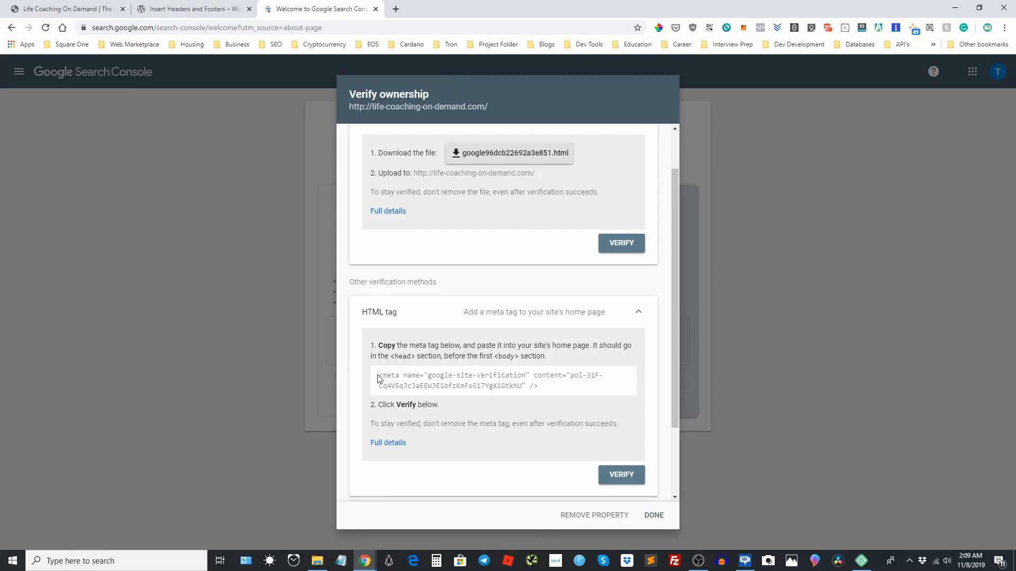
drag(379, 375, 619, 390)
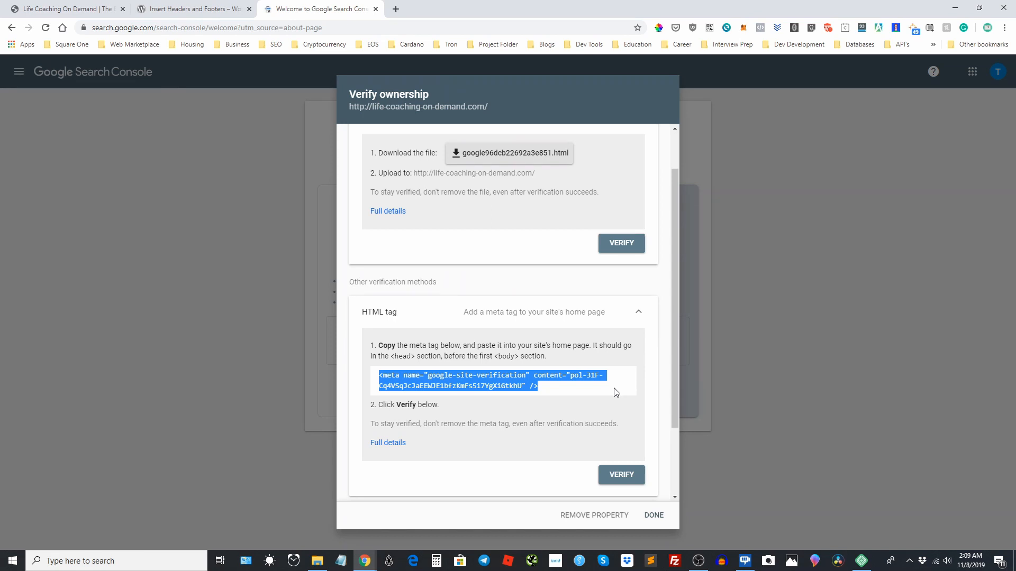
Return to the site's WordPress dashboard and view the Insert Headers and Footers plugin page on WordPress.org.
click(94, 4)
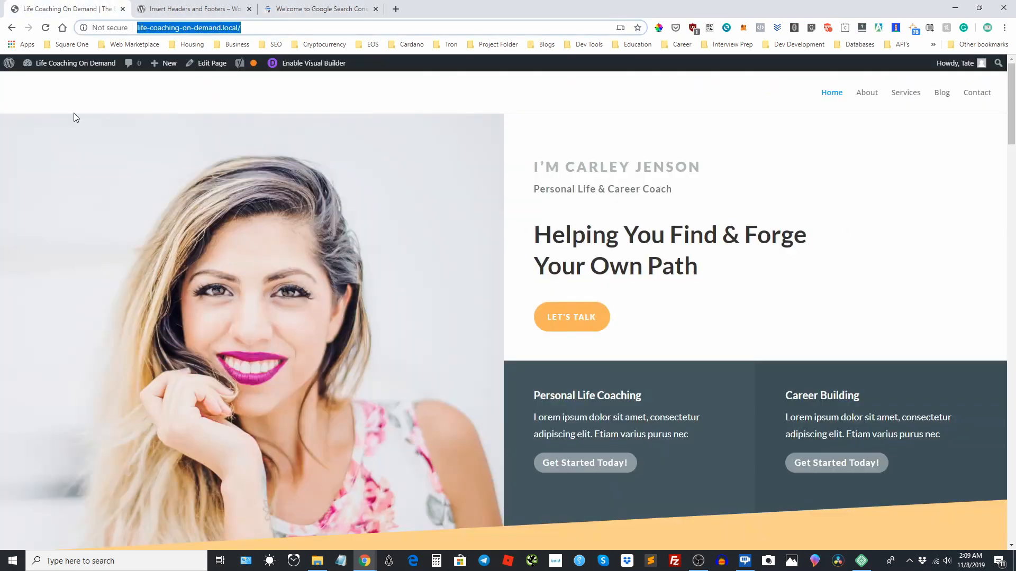
click(67, 63)
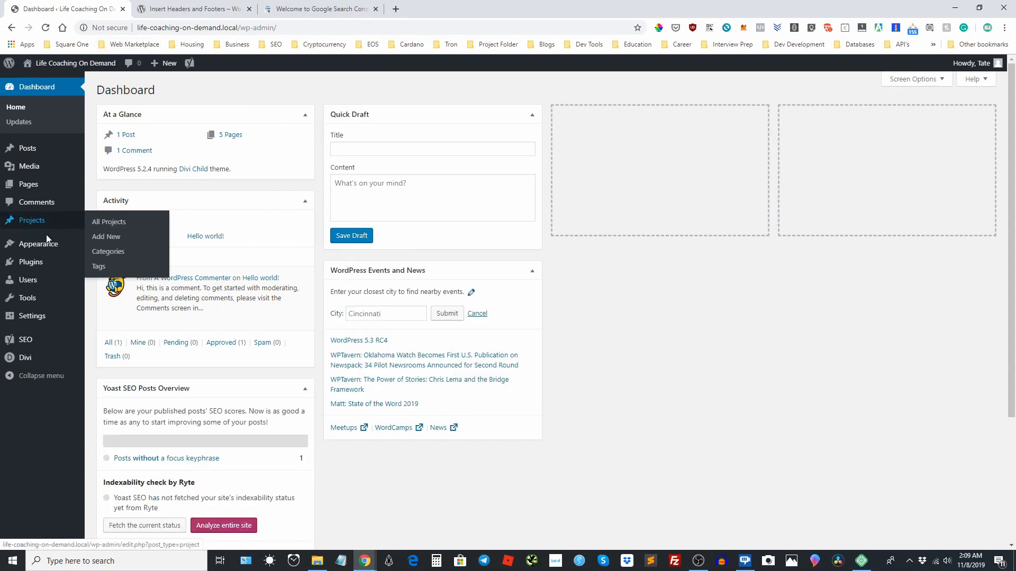
click(201, 6)
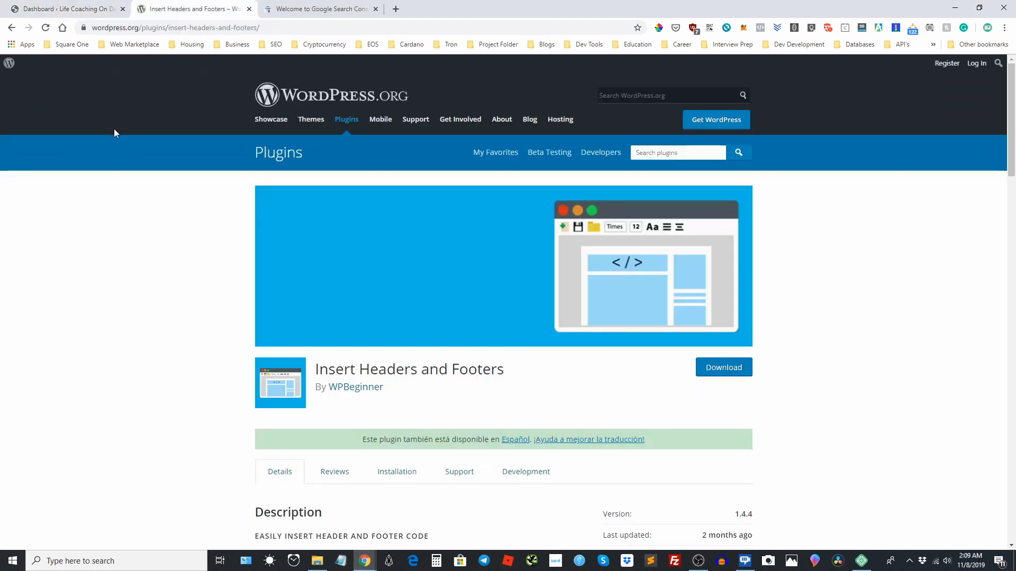
scroll(140, 144, down, 1)
Check the installed plugins in the WordPress admin and open the Insert Headers and Footers settings.
click(42, 13)
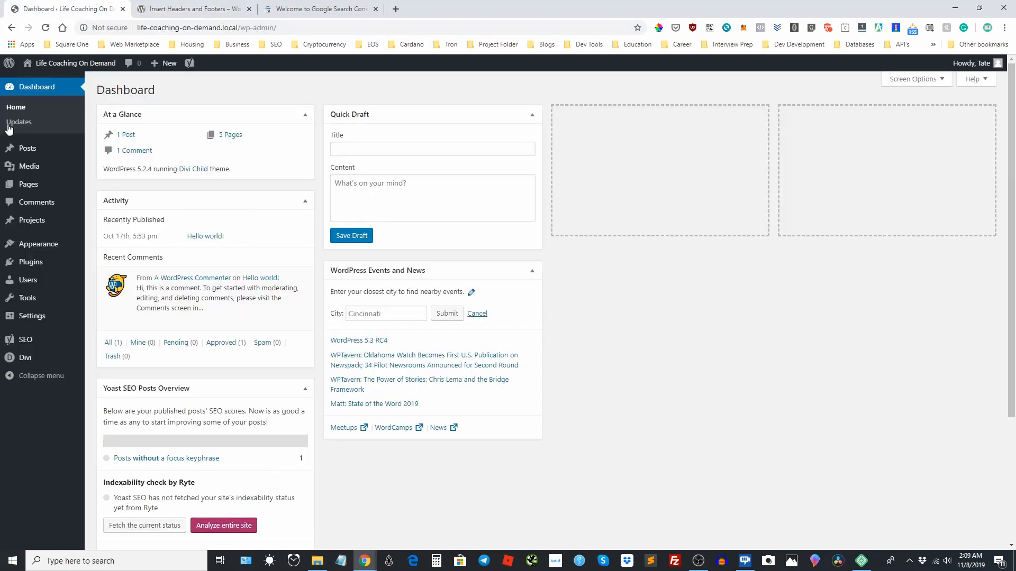
click(29, 262)
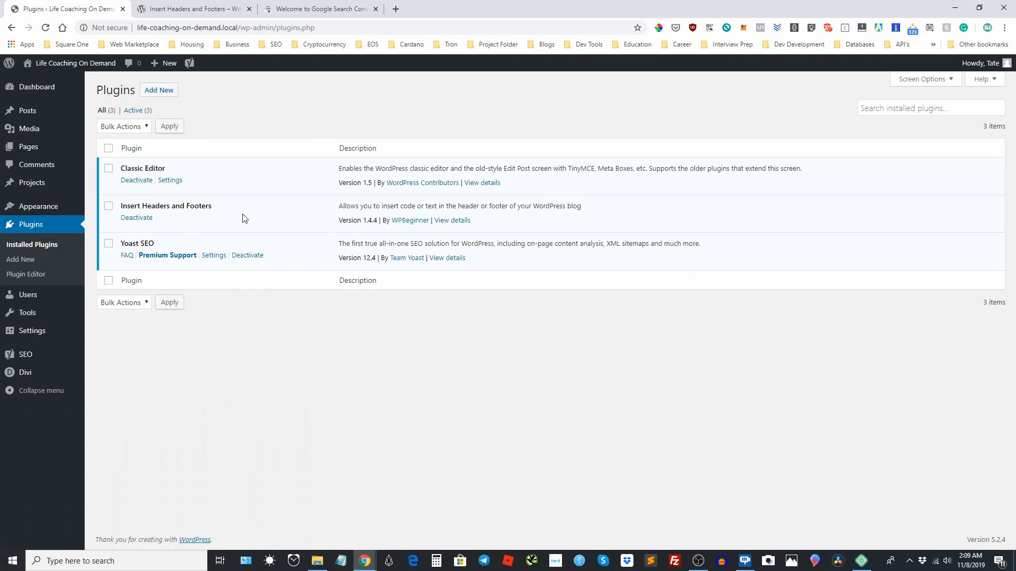
mouse_move(31, 333)
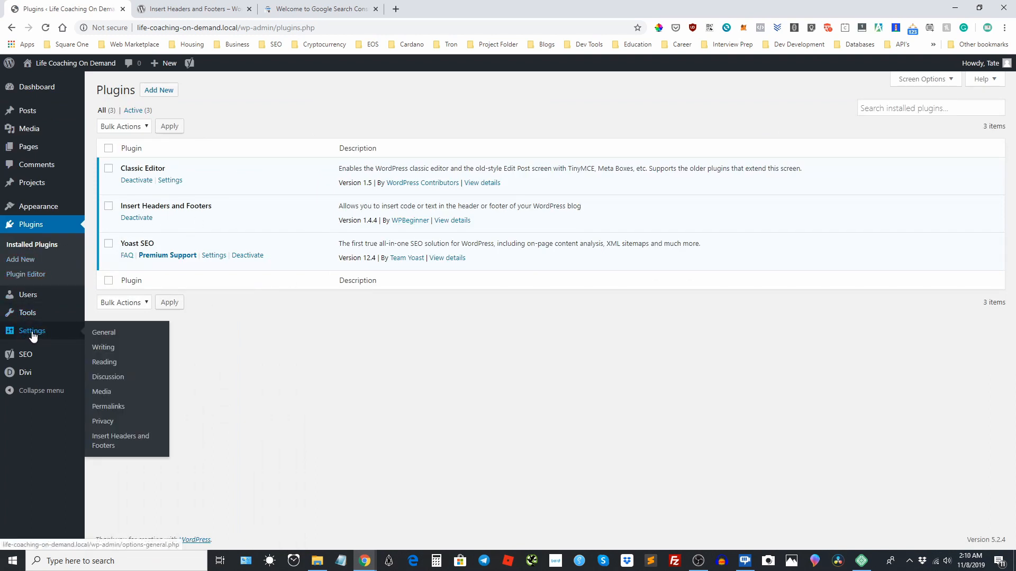
click(119, 447)
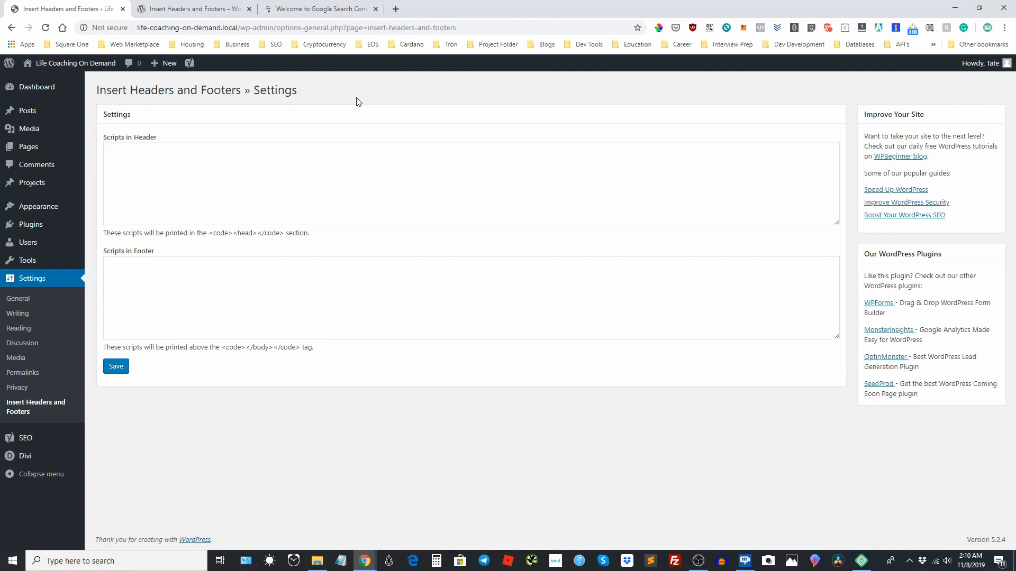
In Search Console's ownership verification, reopen the HTML tag method and copy the complete site verification meta tag.
click(304, 7)
click(446, 317)
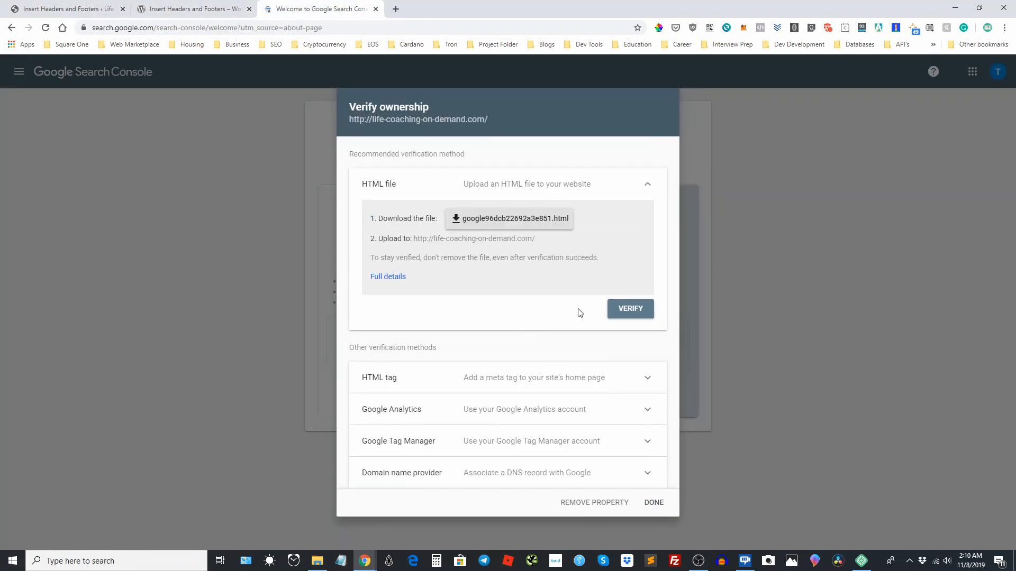
click(501, 384)
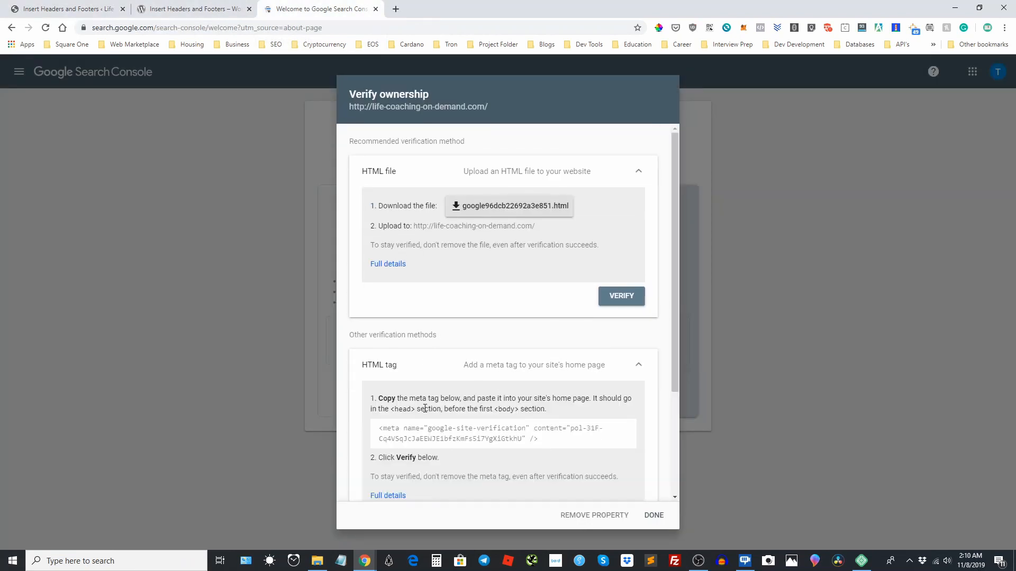
drag(380, 429, 578, 445)
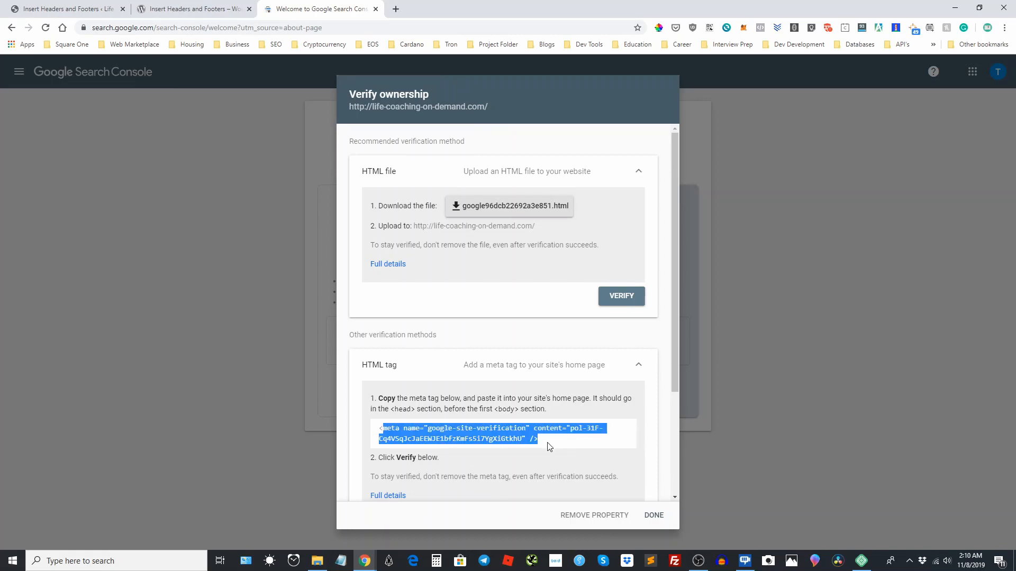
click(374, 437)
drag(375, 432, 588, 442)
Paste the site verification meta tag into Scripts in Header in the Insert Headers and Footers settings and save.
click(68, 12)
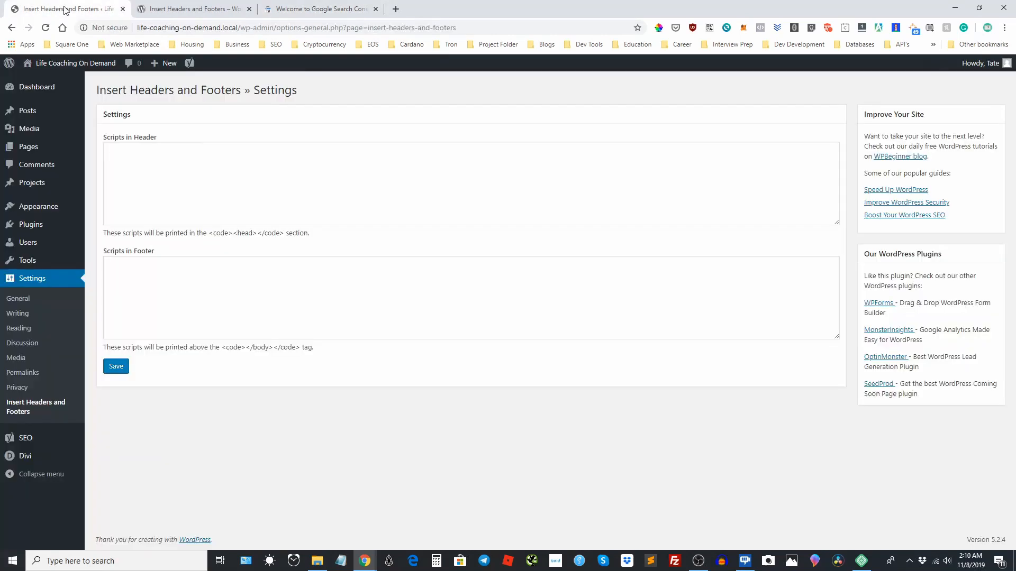
click(136, 159)
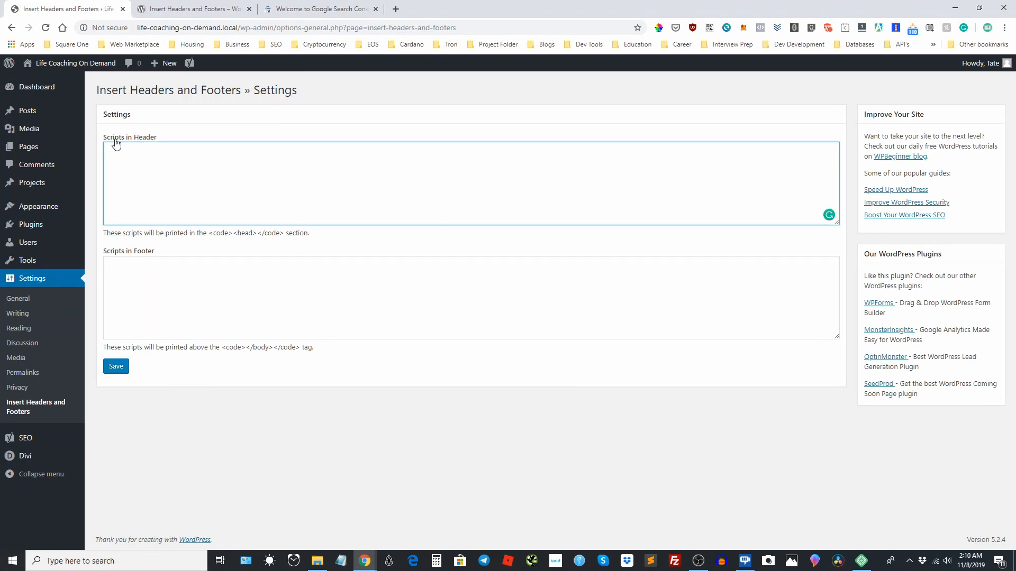
text(<meta name="google-site-verification" content="pol-31F-Cq4VSqJcJaEEWJElbfzKmFs5i7YgXiGtkhU" />)
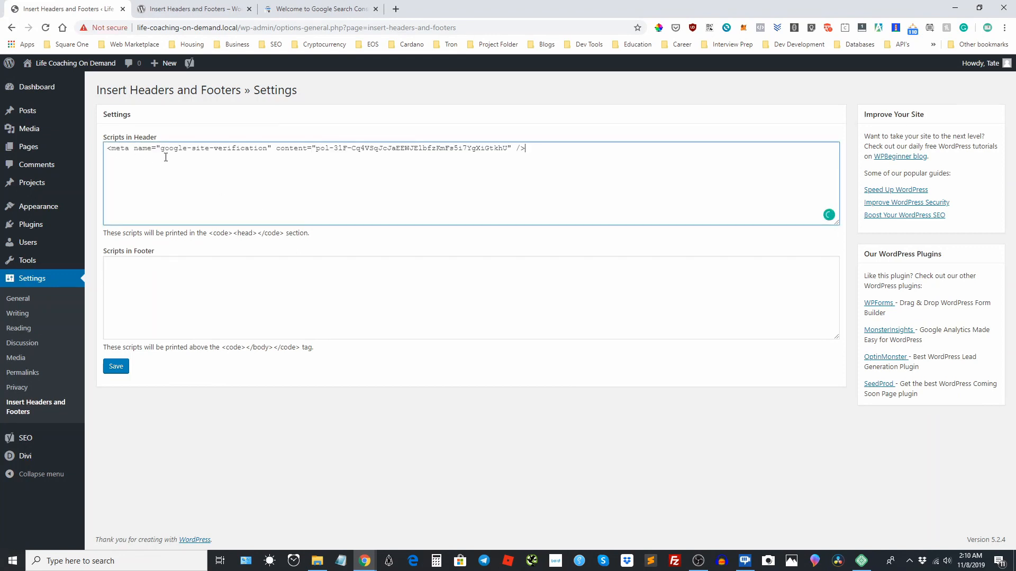
click(130, 366)
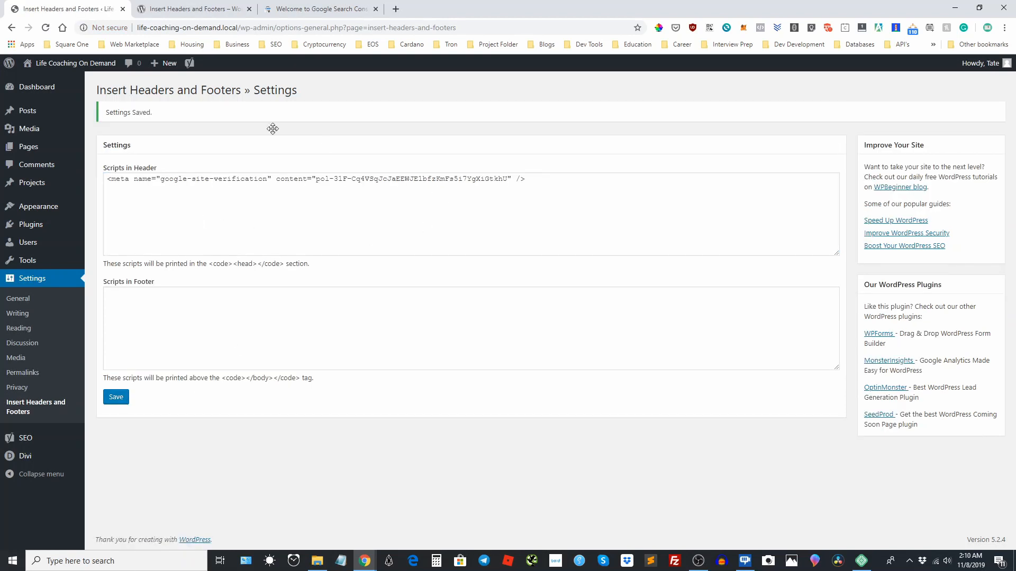
Review the remaining HTML tag verification instructions in Search Console and recheck the saved header script in WordPress.
click(285, 4)
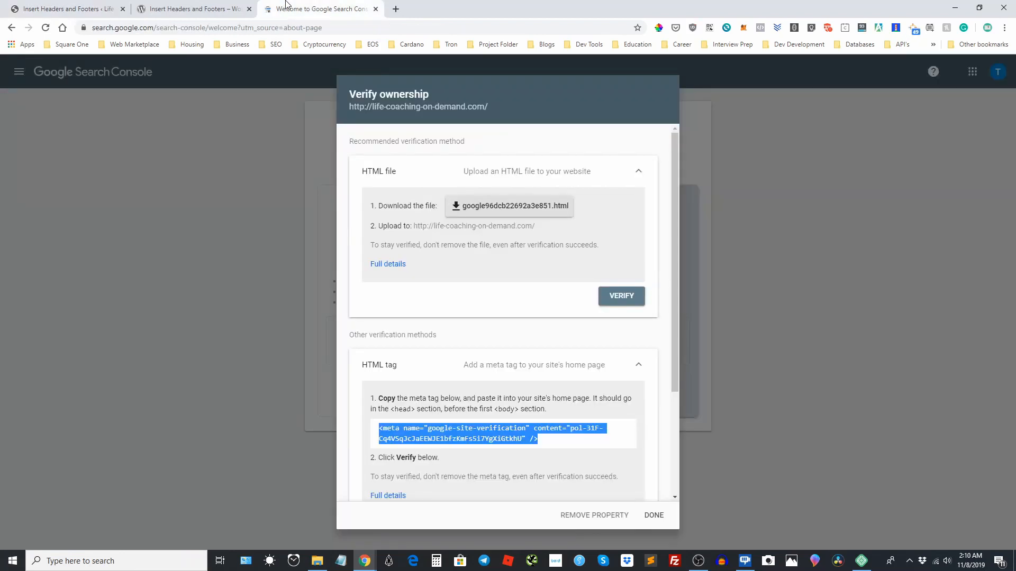
scroll(563, 421, down, 2)
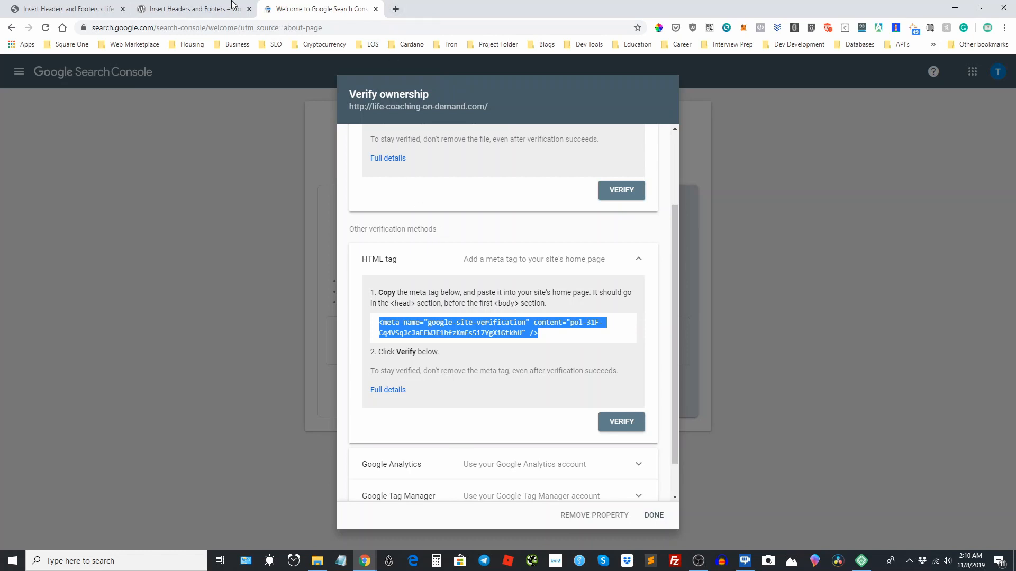
click(79, 8)
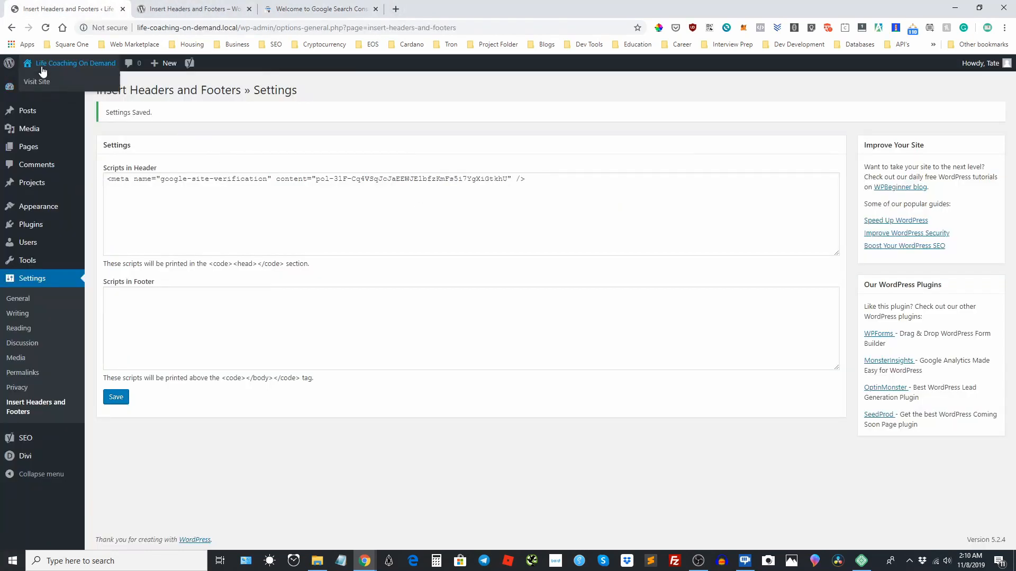
mouse_move(80, 66)
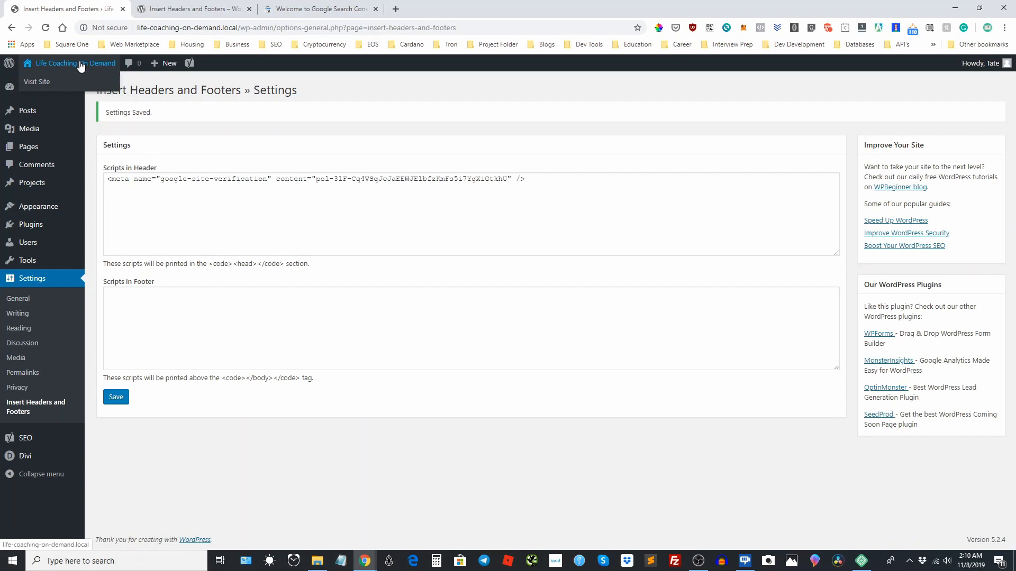
click(297, 8)
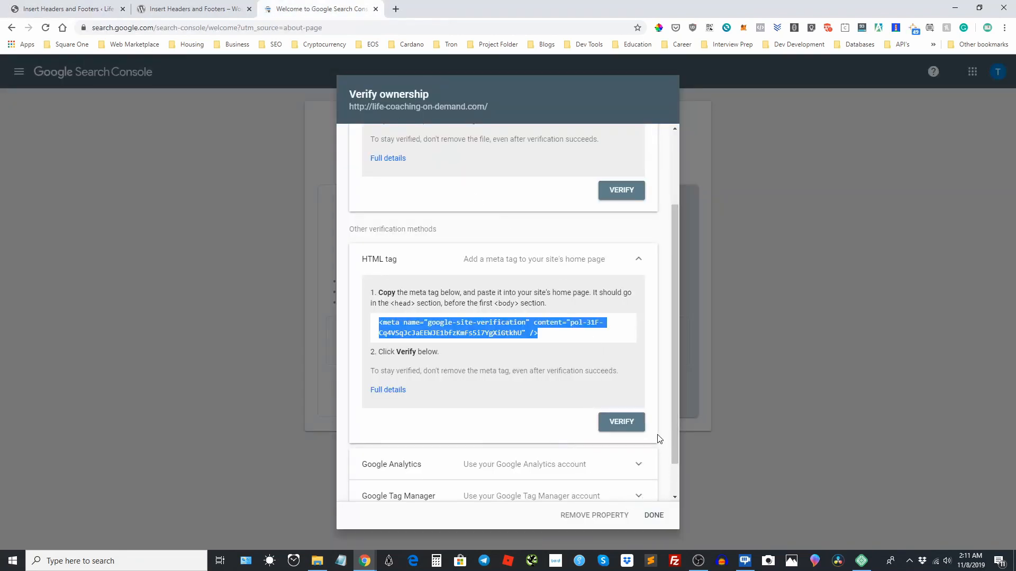
Collapse the HTML tag method and examine the requirements of the Google Analytics verification method.
click(643, 257)
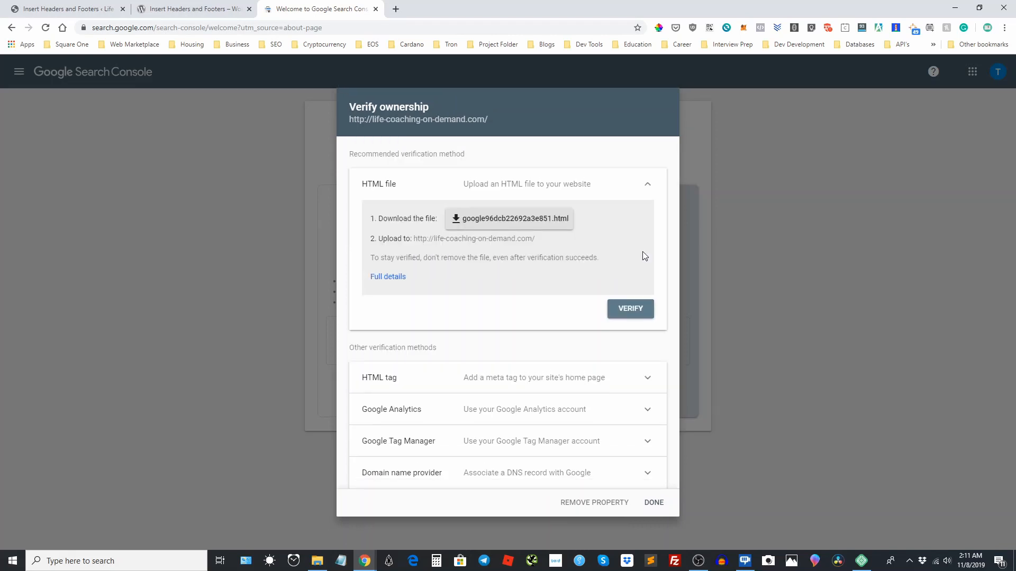
click(647, 413)
click(646, 409)
click(645, 410)
scroll(635, 416, down, 2)
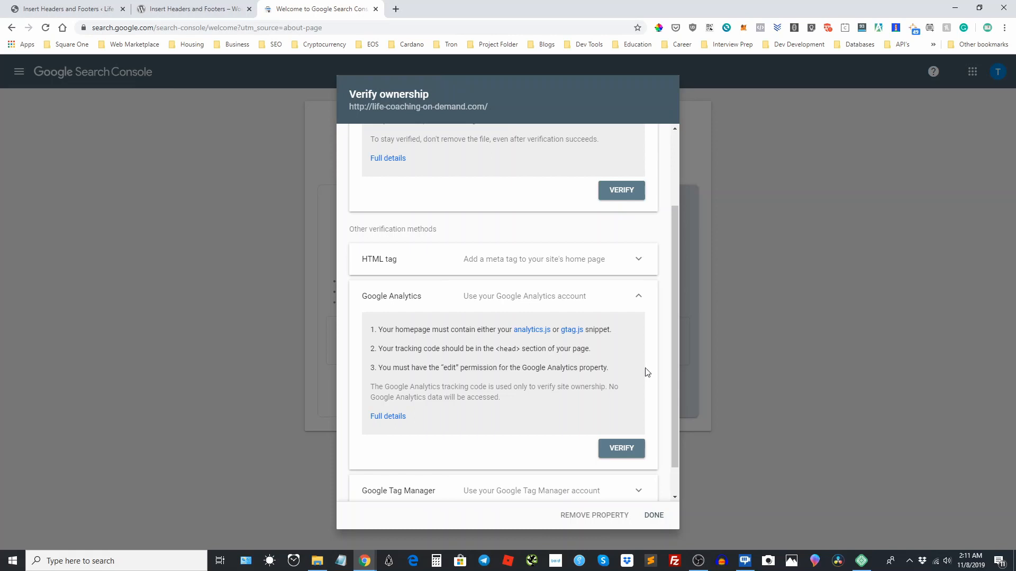
Collapse the Google Analytics method and open Search Console in a new tab under the Google account with access to mirrorhousemg.com.
click(626, 297)
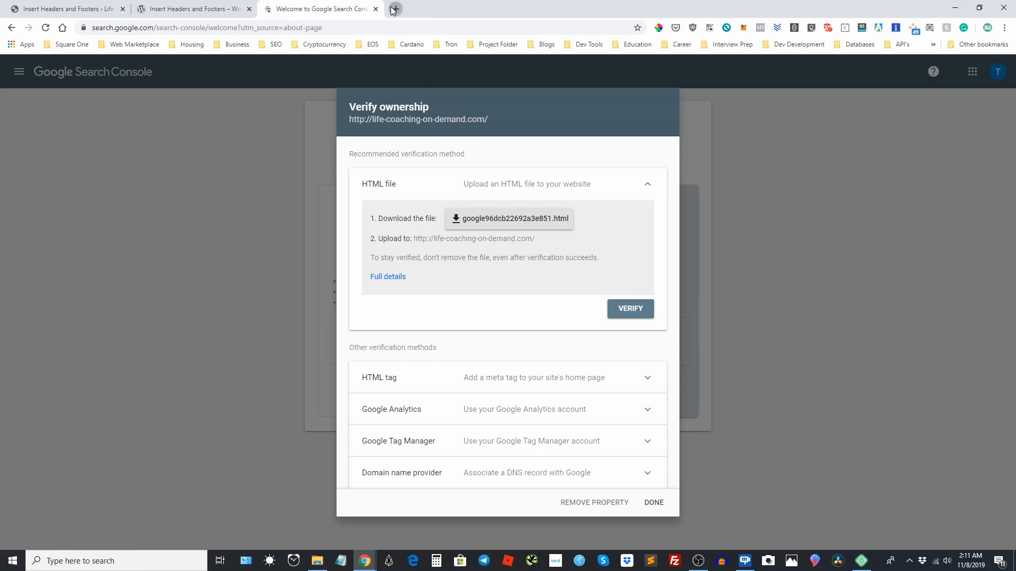
click(394, 9)
click(268, 45)
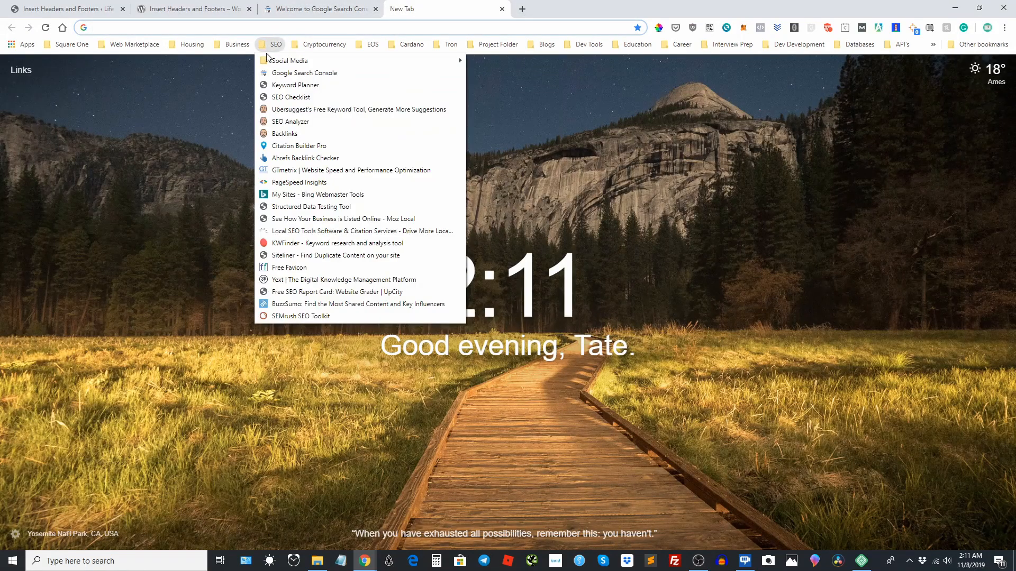
click(271, 73)
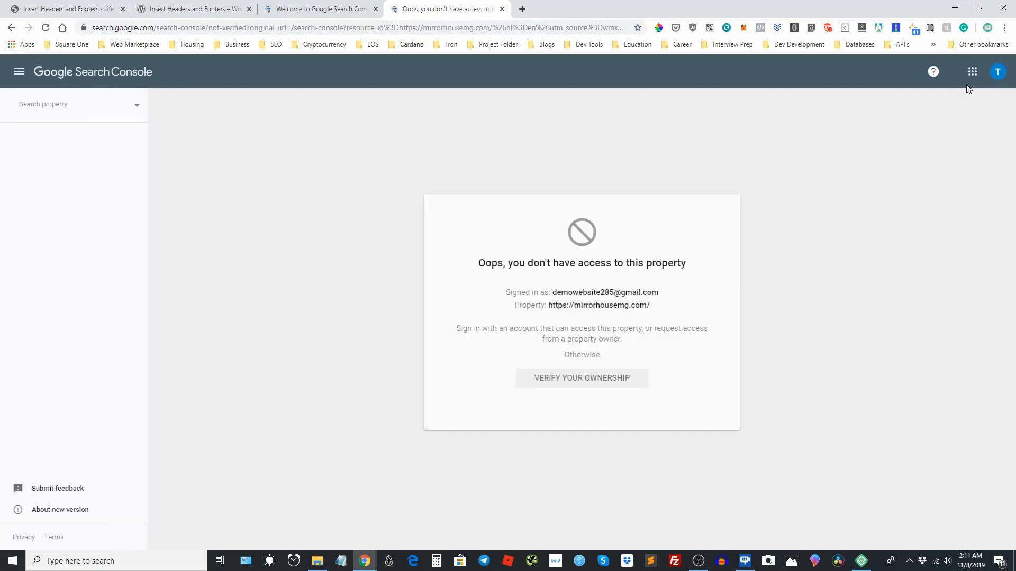
click(997, 71)
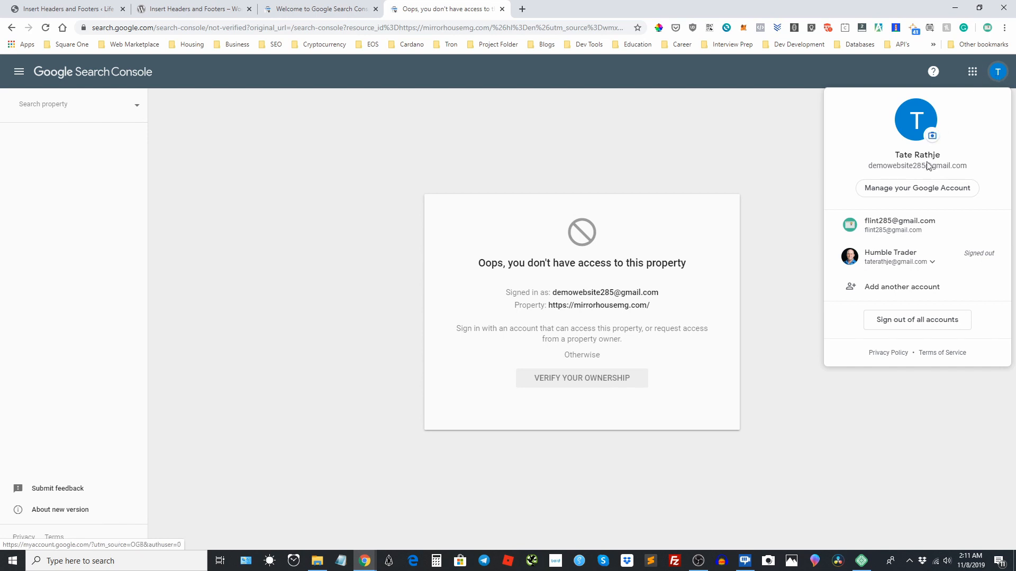
click(898, 242)
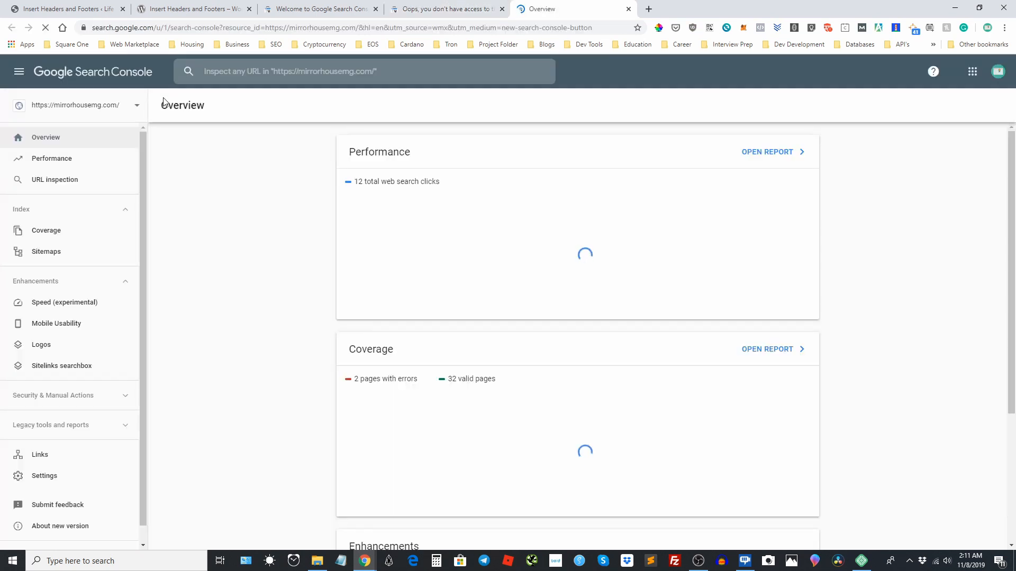
Open the Performance report for mirrorhousemg.com and examine its clicks, impressions, trend chart and search queries.
click(71, 162)
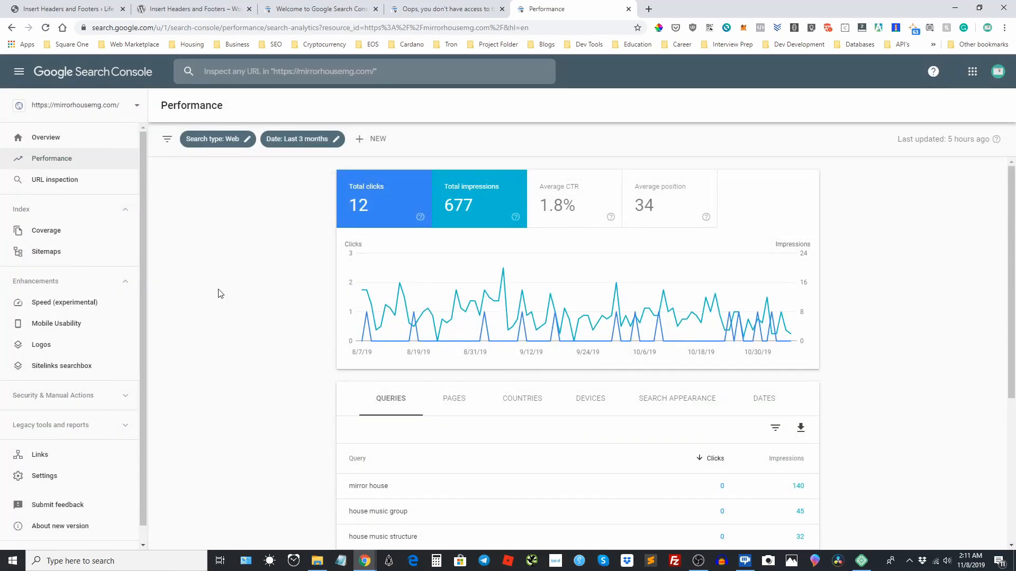
scroll(217, 292, down, 2)
scroll(290, 325, up, 1)
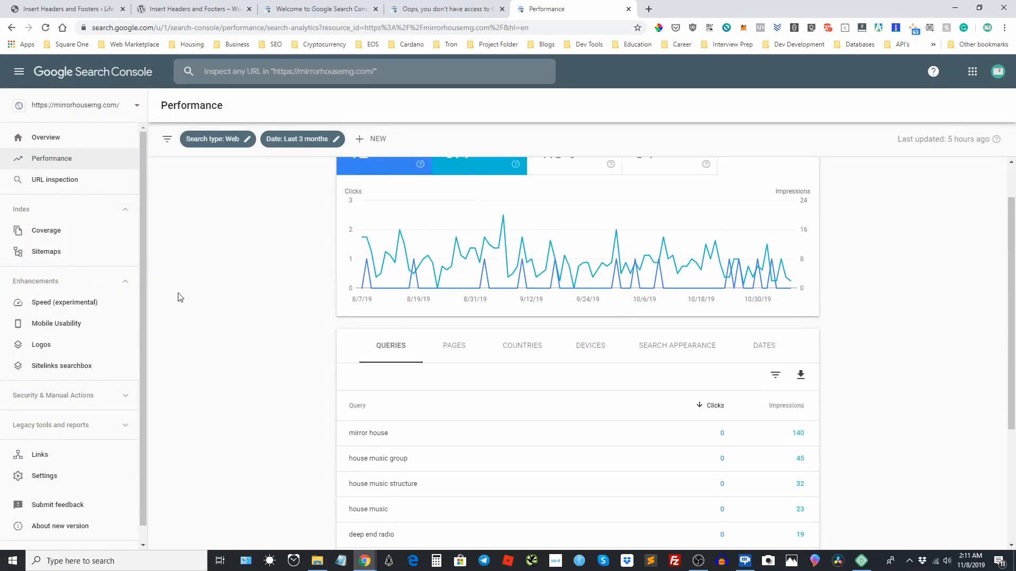
scroll(222, 270, up, 1)
scroll(270, 281, down, 1)
scroll(224, 246, up, 1)
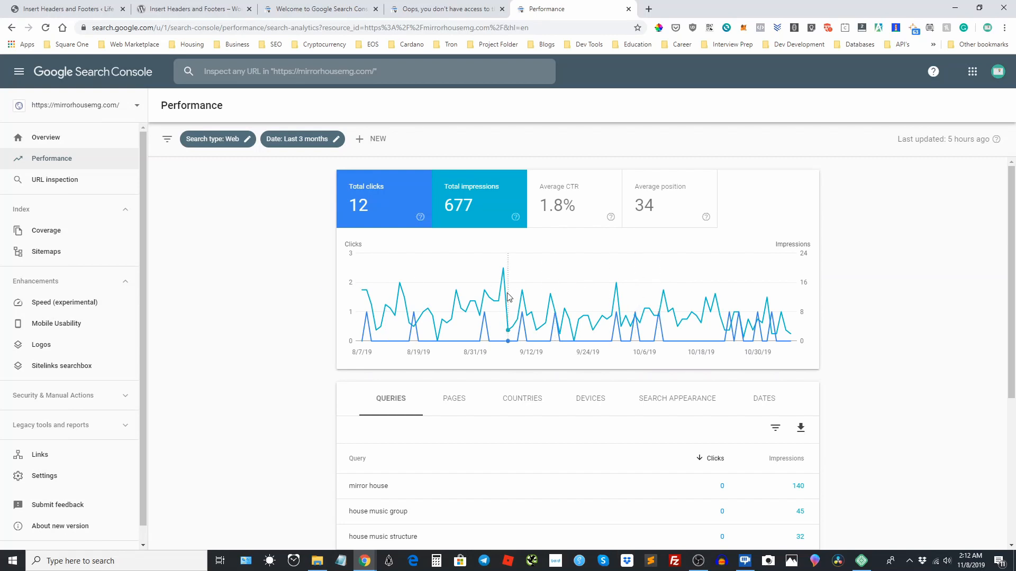
scroll(895, 299, down, 3)
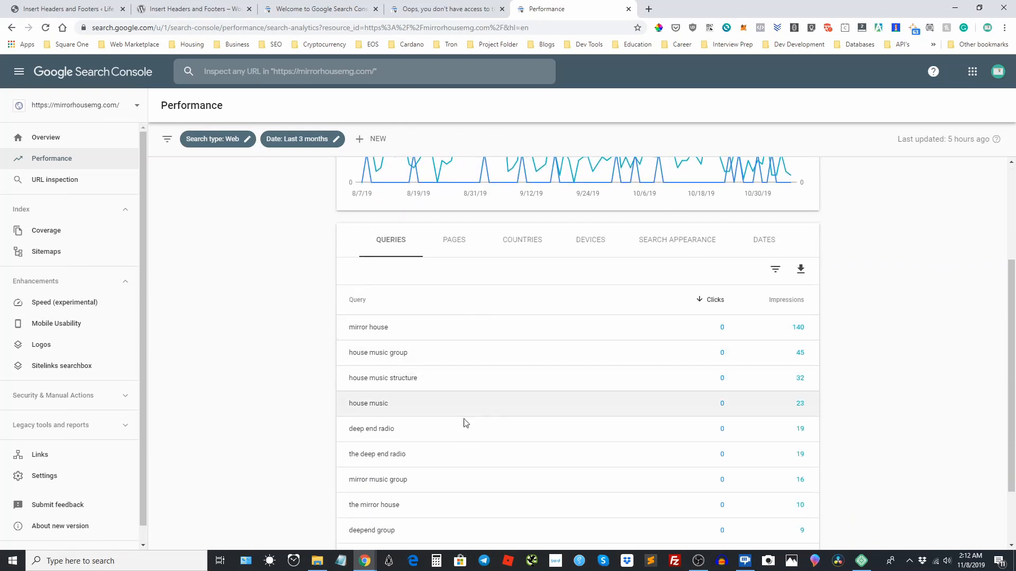
scroll(540, 400, up, 1)
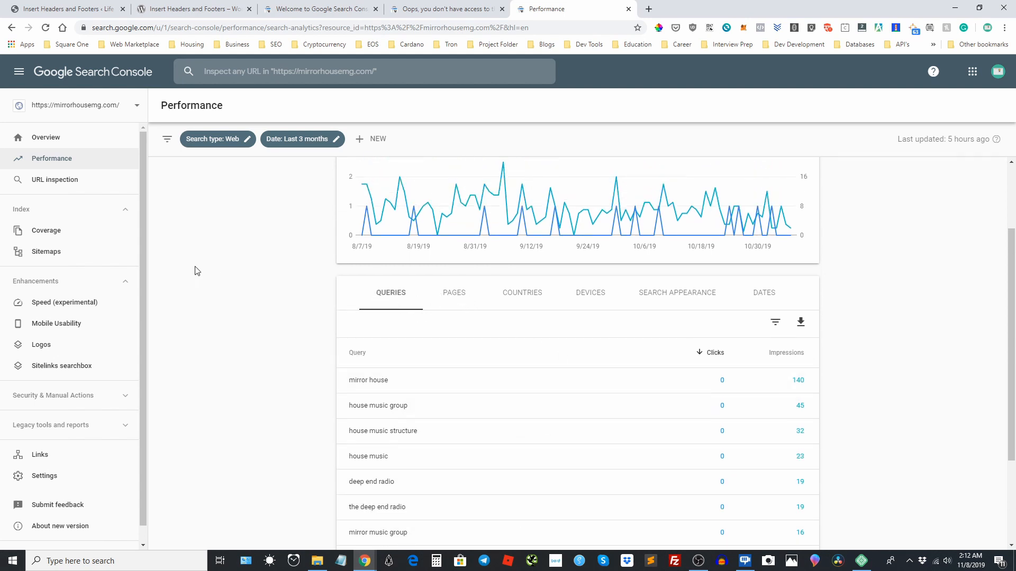
scroll(214, 266, up, 2)
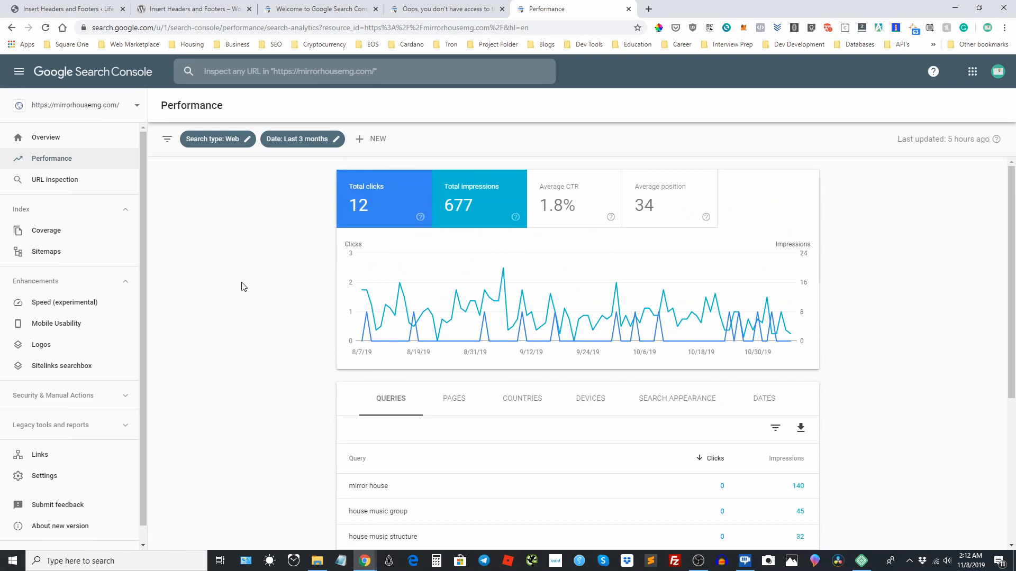
Recheck life-coaching-on-demand.com's ownership verification methods and the saved WordPress header script, and return to the mirrorhousemg.com Performance report.
click(341, 6)
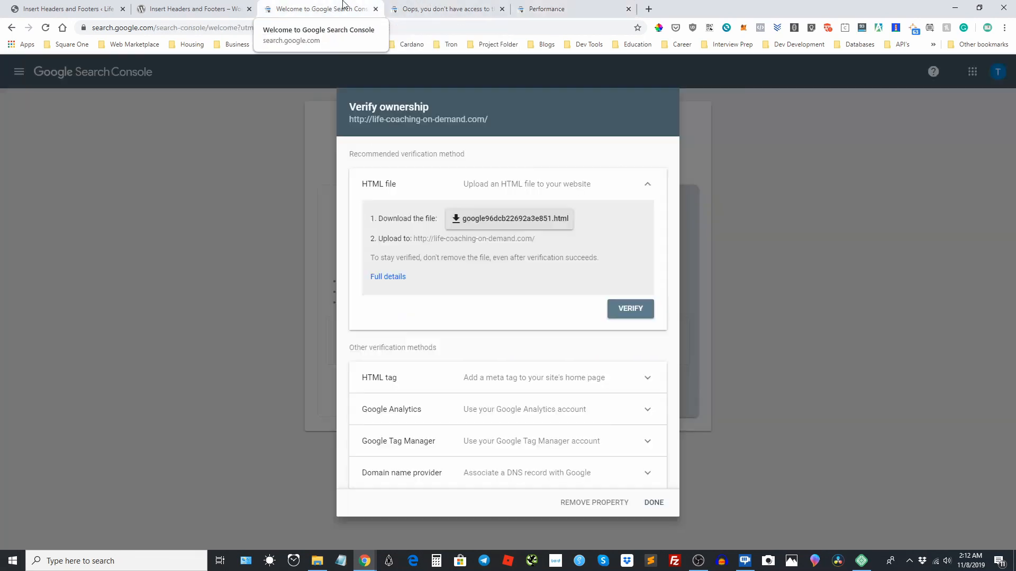
click(649, 185)
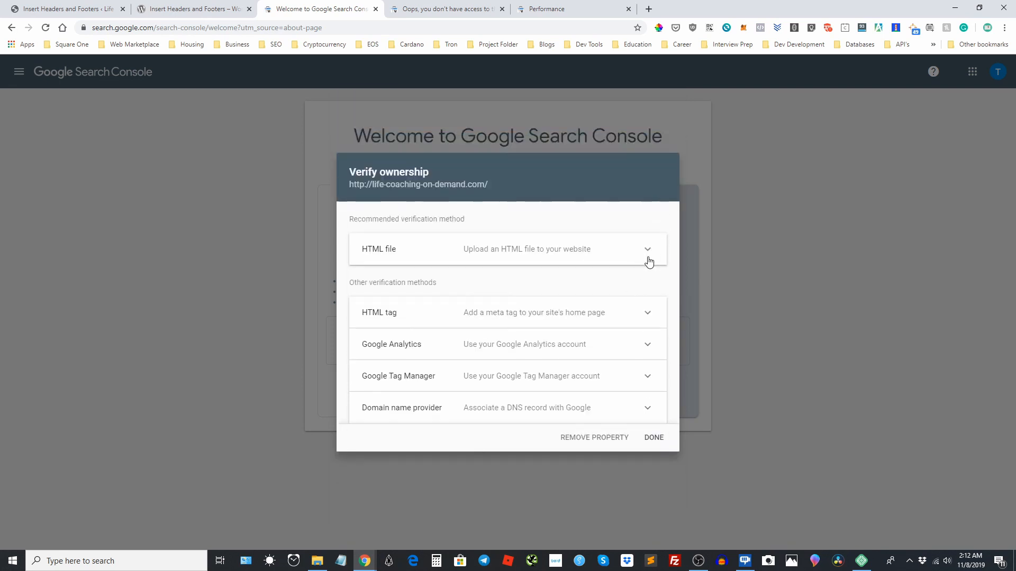
click(649, 260)
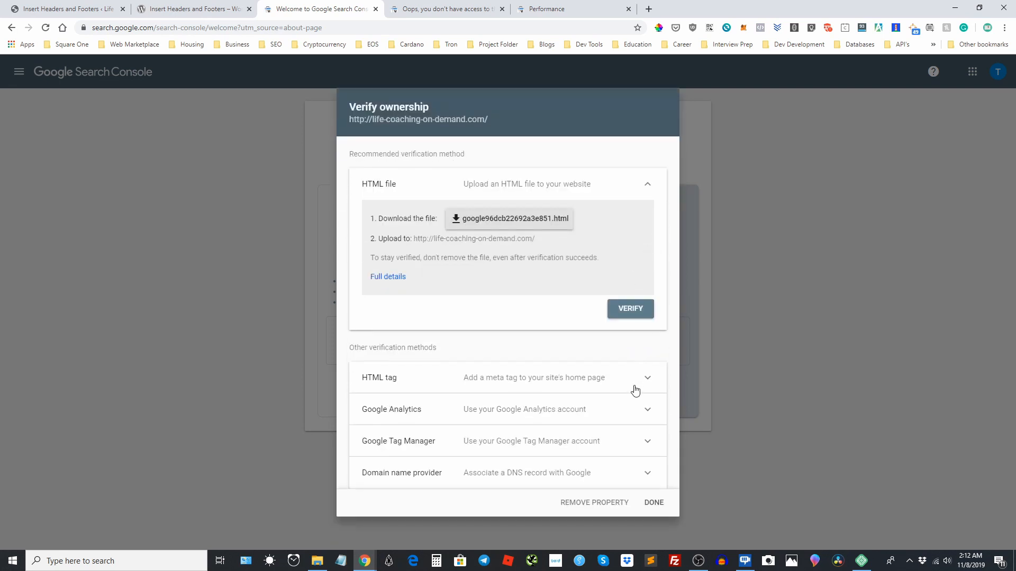
click(633, 388)
click(575, 444)
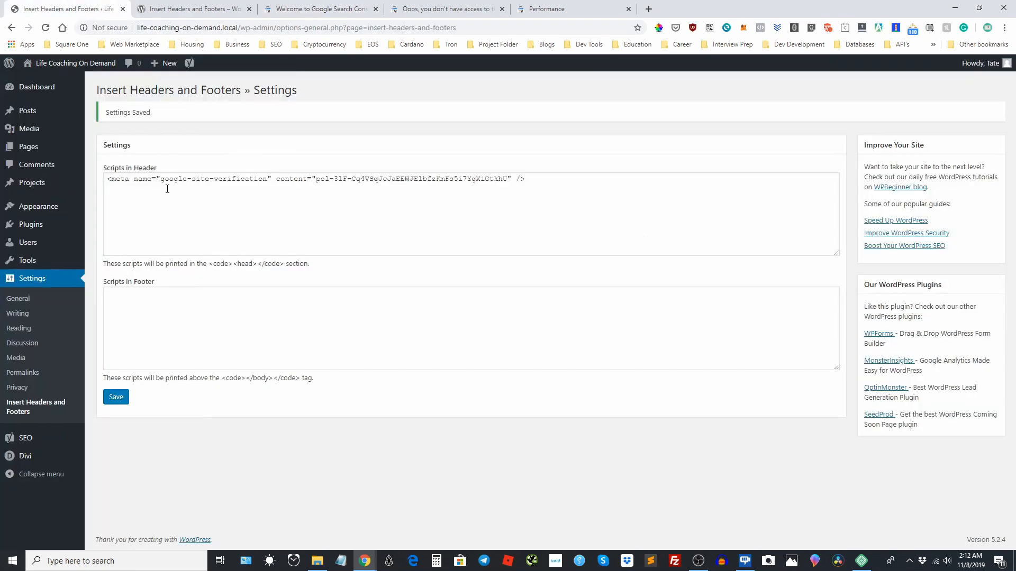
click(557, 11)
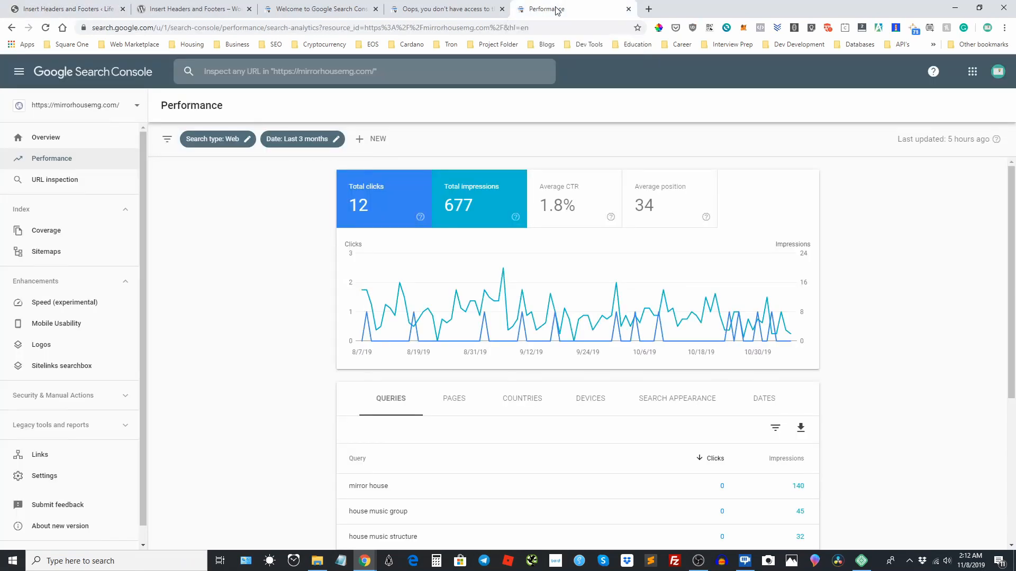